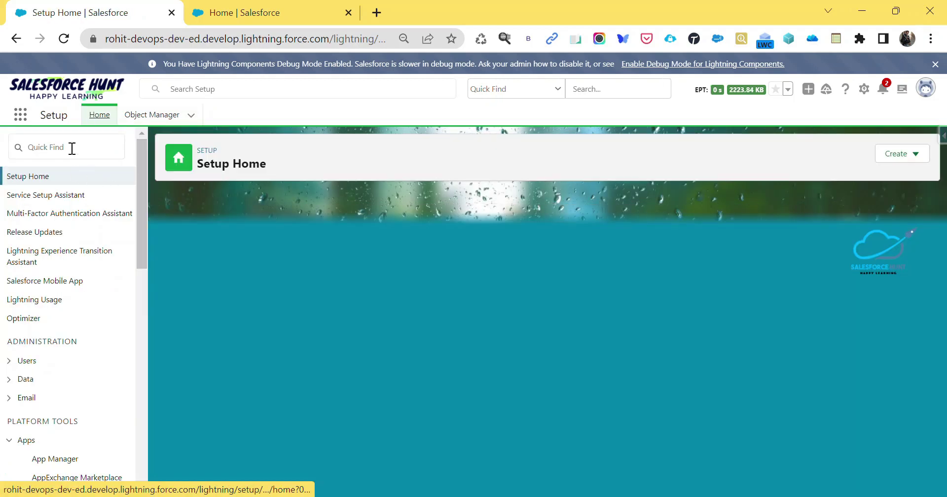
Step: Search the setup for "packa" and open the Installed Packages page
click(72, 149)
text(packa)
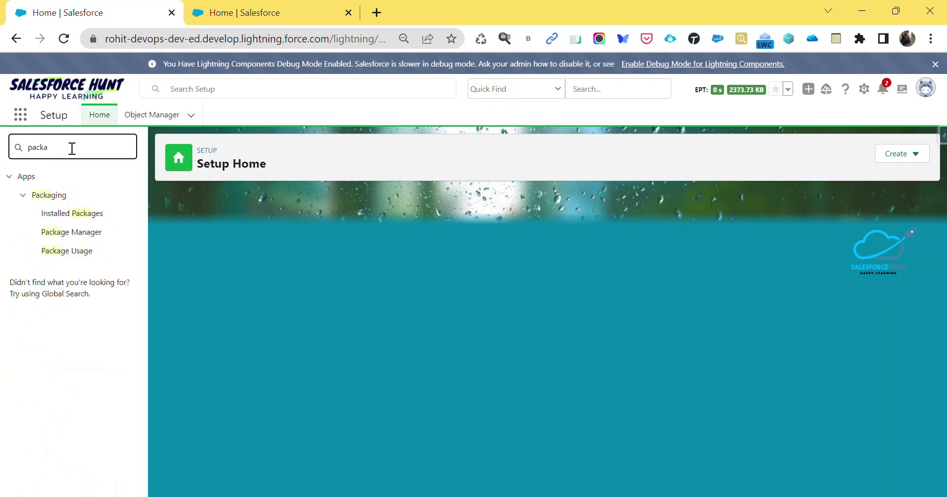
click(69, 213)
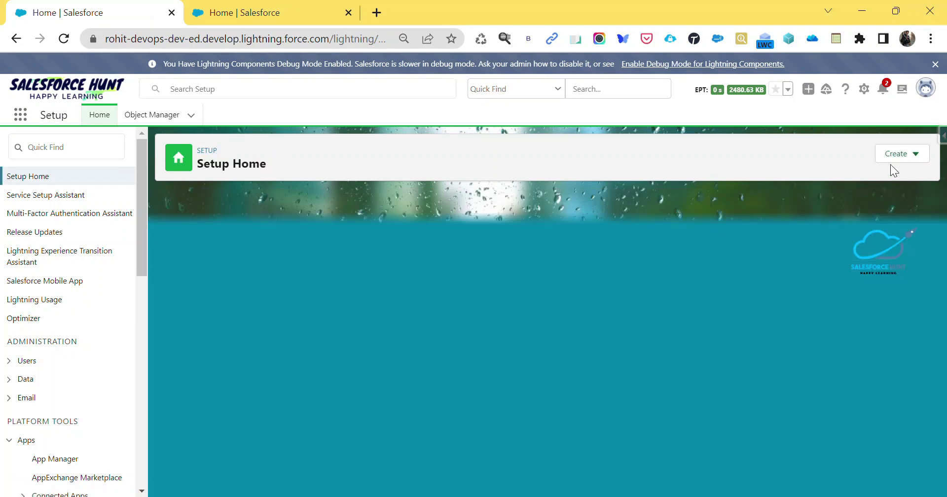
Step: Create a new Screen Flow in Flow Builder
click(899, 154)
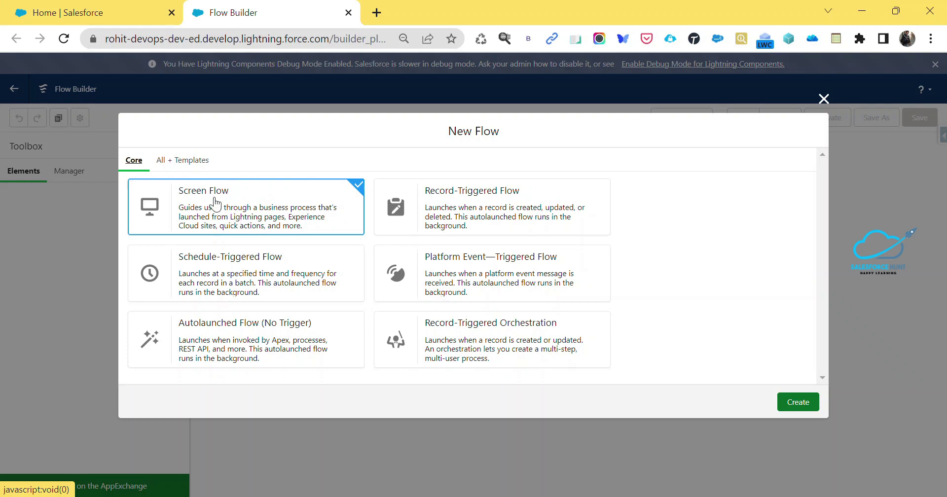
click(788, 401)
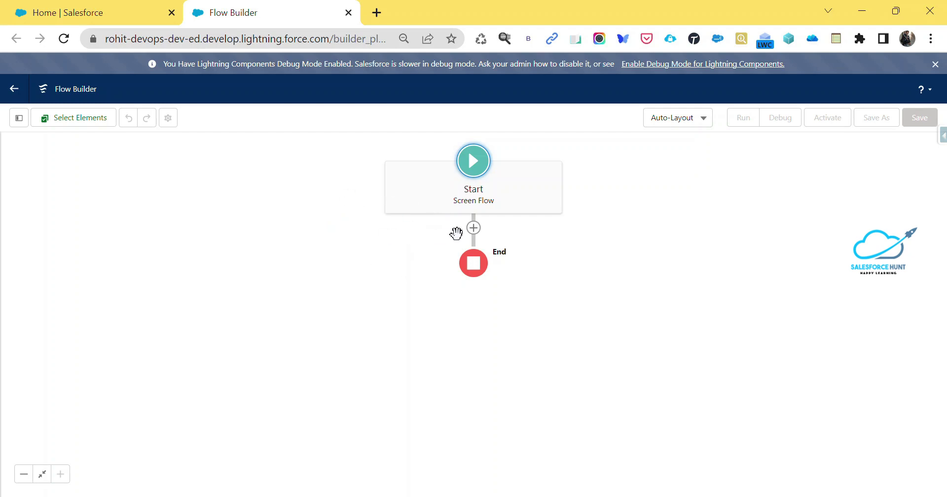
Step: Add a Get Records element after Start with the label "Account Data" and API name Account_Data
click(475, 231)
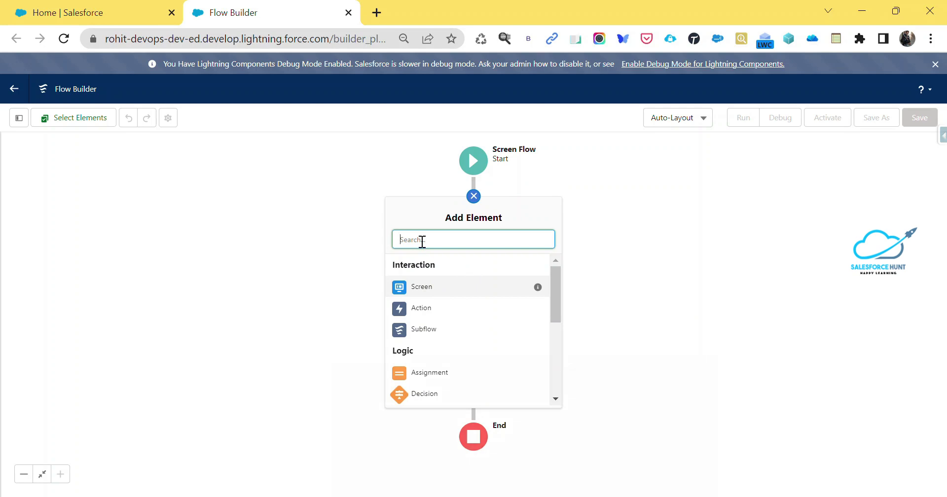
text(get)
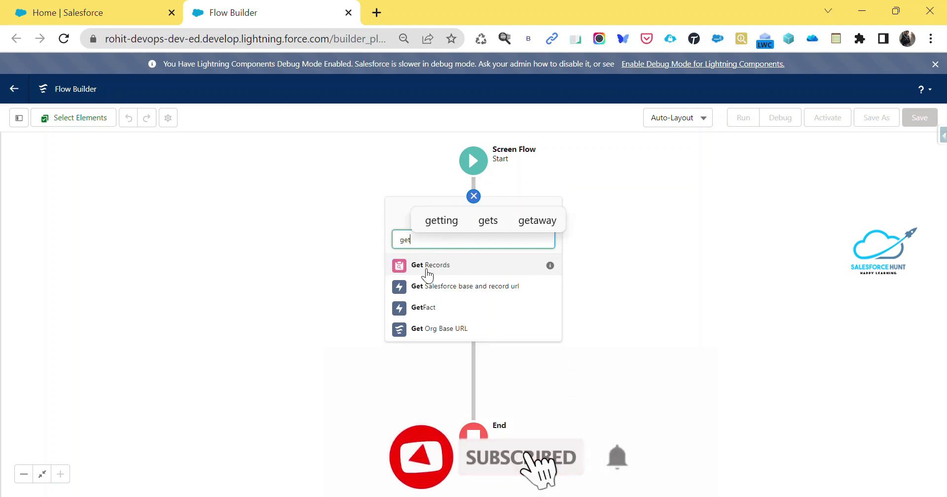
click(481, 270)
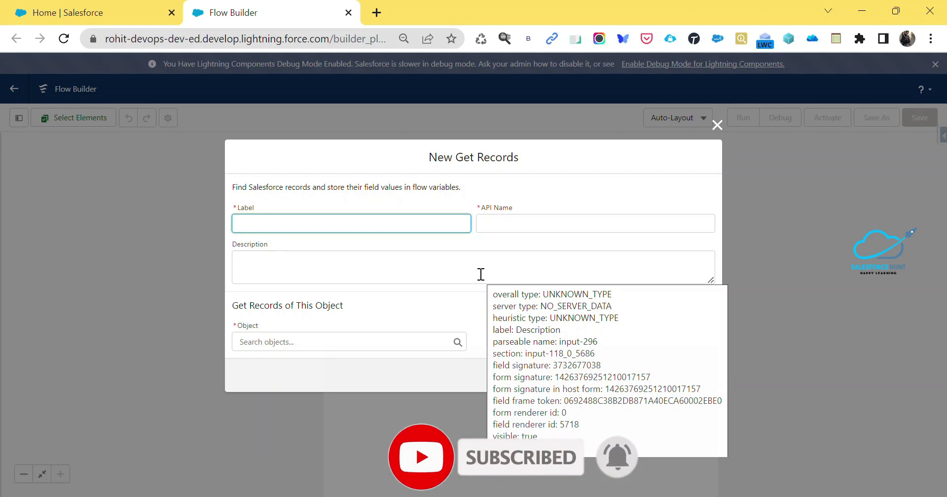
text(Account Data)
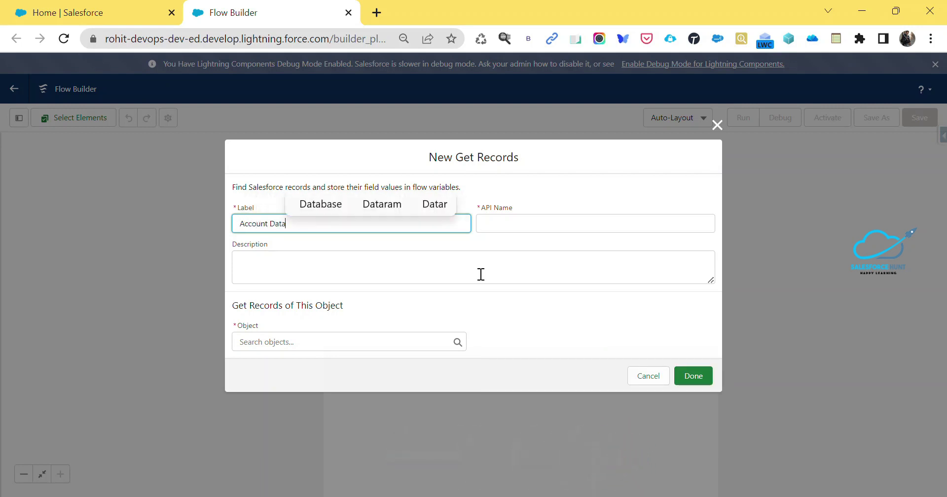
key(Tab)
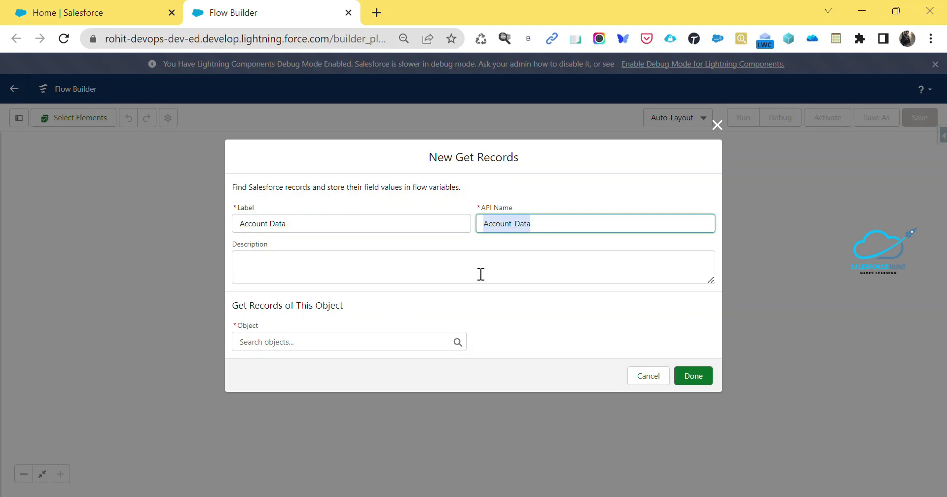
Step: Set the Get Records object to Account with condition requirements "None—Get All Account Records" and finish the element
click(296, 344)
text(a)
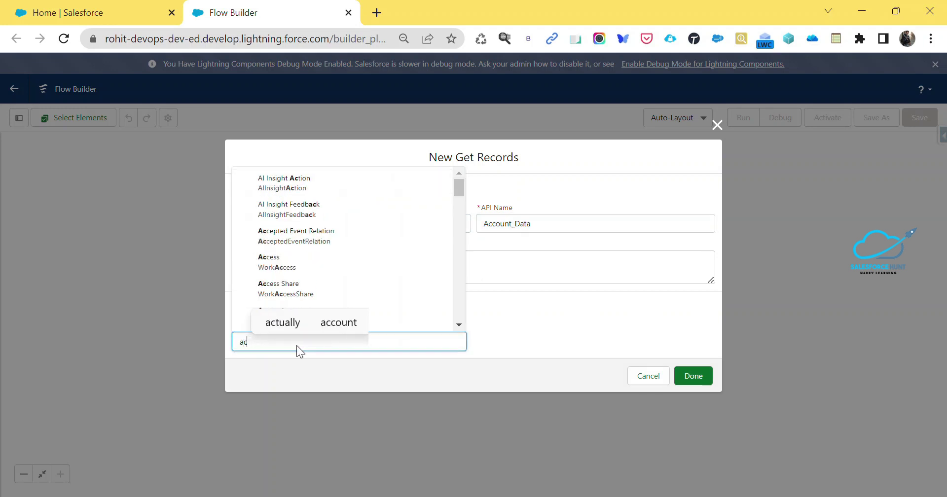
text(c)
click(281, 269)
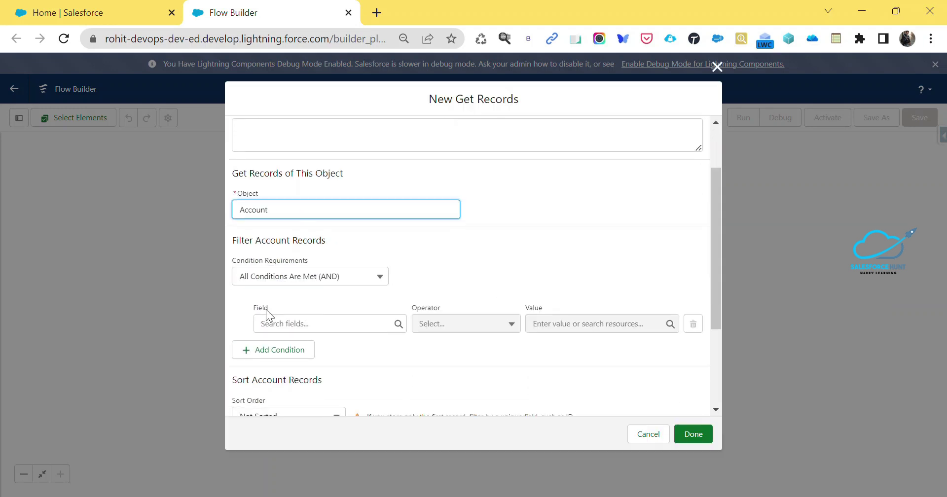
click(268, 281)
click(271, 298)
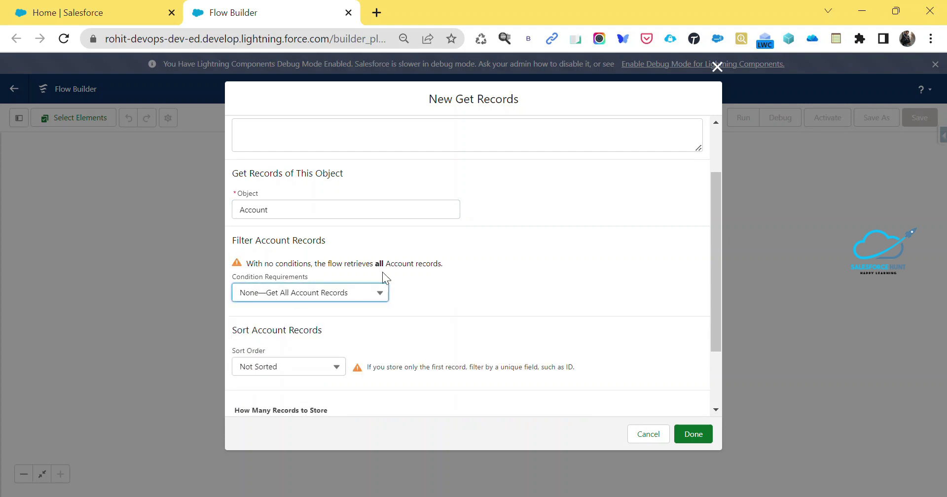
scroll(342, 330, down, 2)
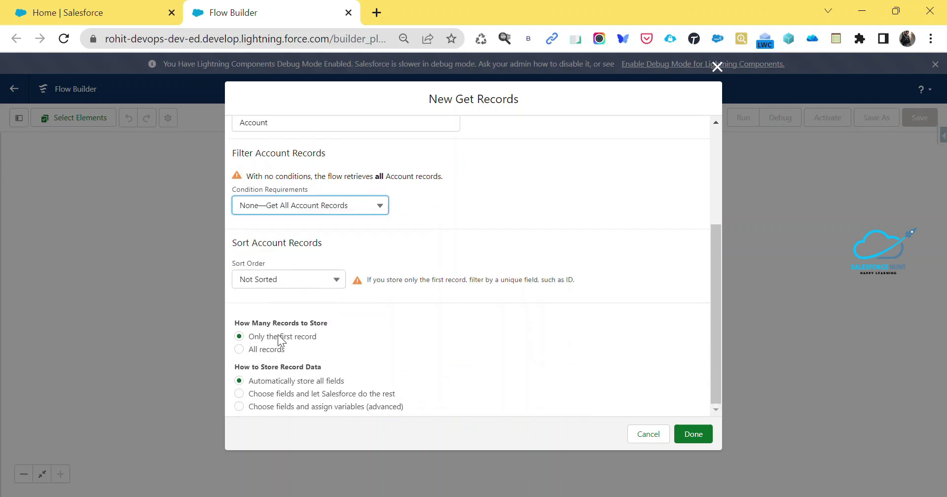
drag(279, 338, 355, 340)
click(369, 336)
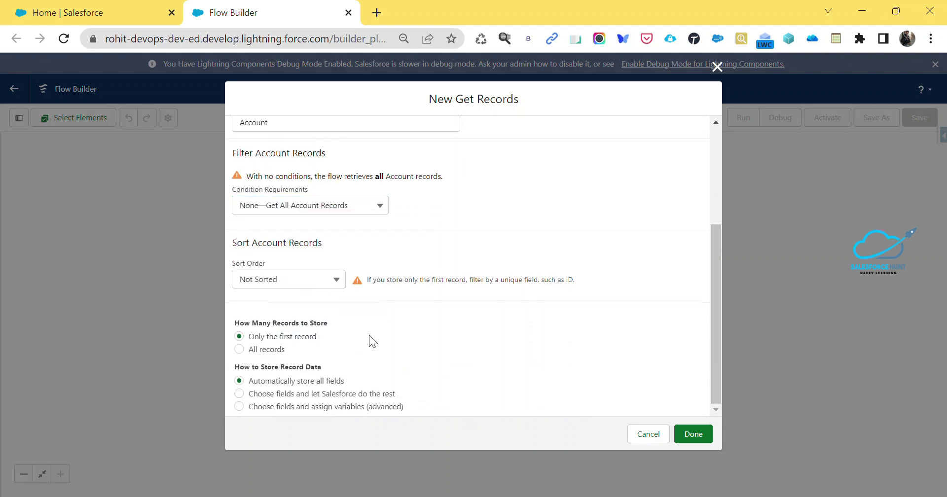
click(693, 433)
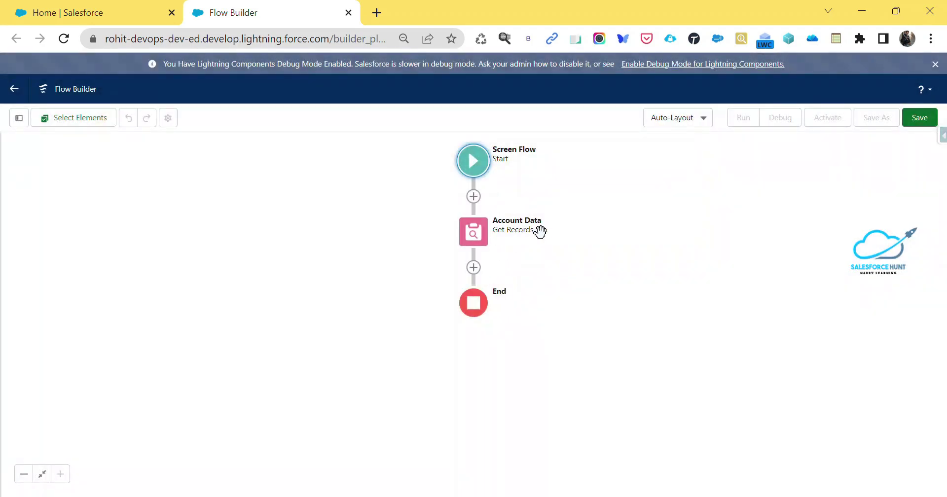
Step: Add a Screen element after Account Data with the label and API name Screen1
click(473, 267)
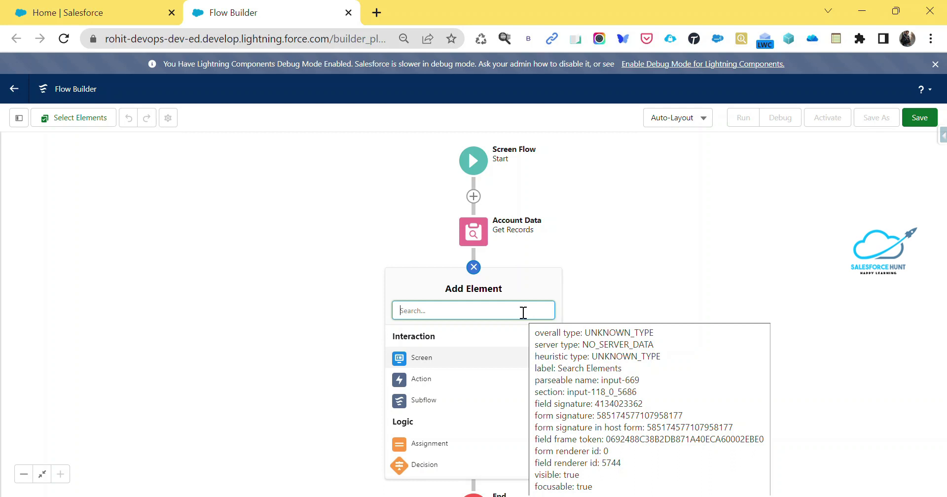
click(430, 360)
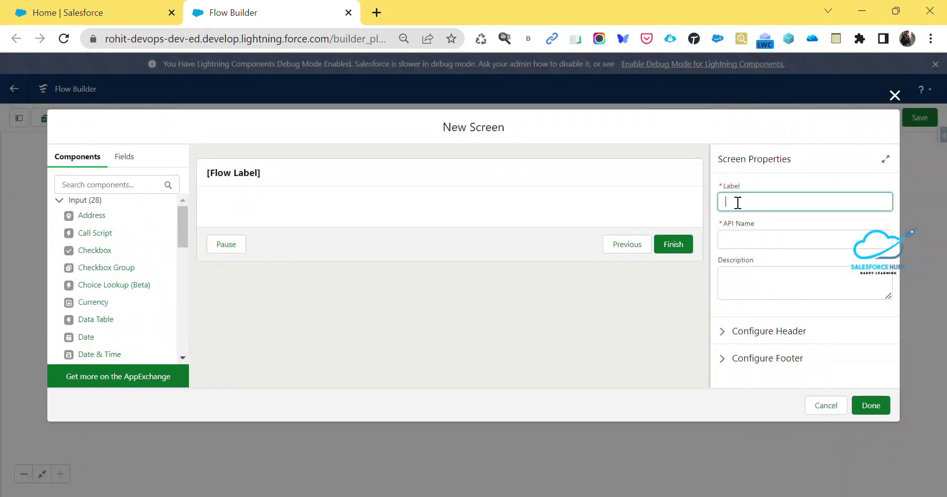
text(Screen1)
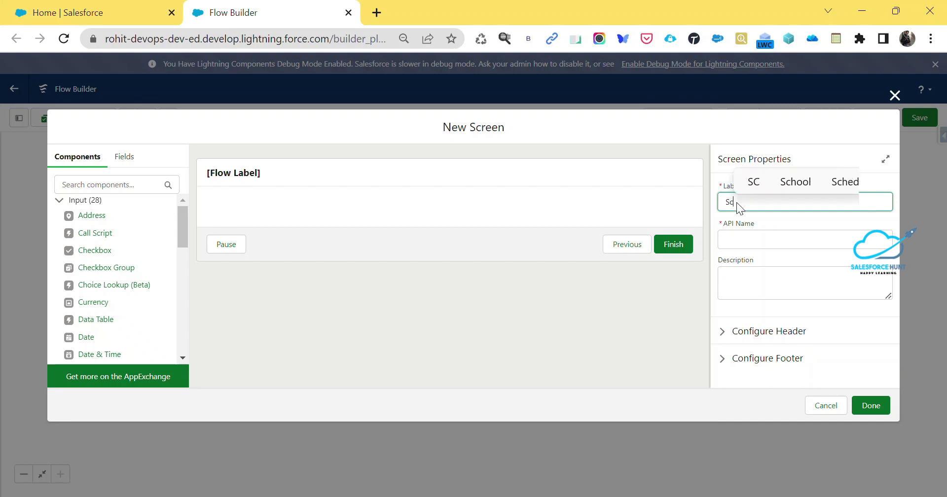
key(Tab)
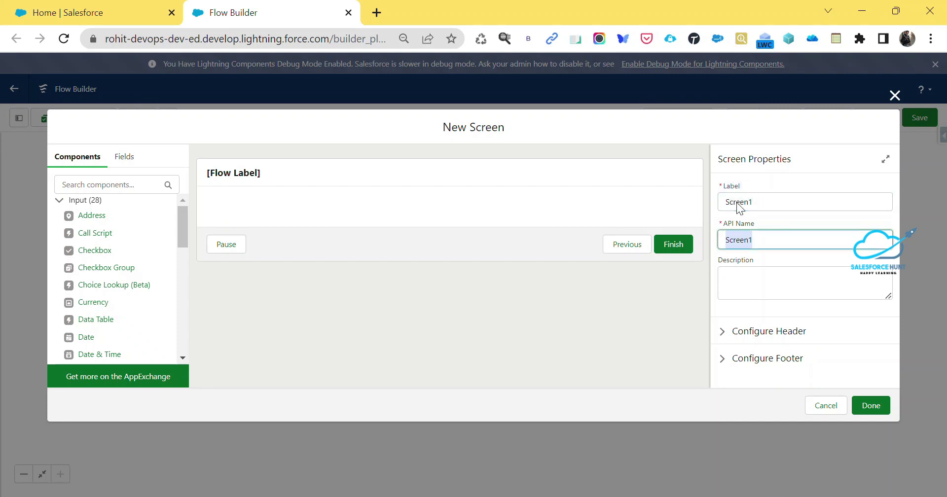
Step: Place the custom ReadOnlyScreenComponent on the screen canvas
click(100, 184)
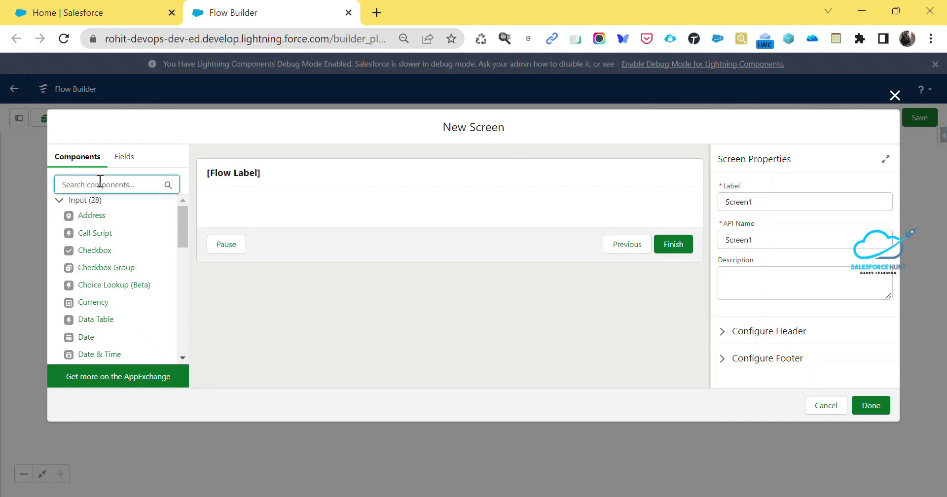
click(182, 223)
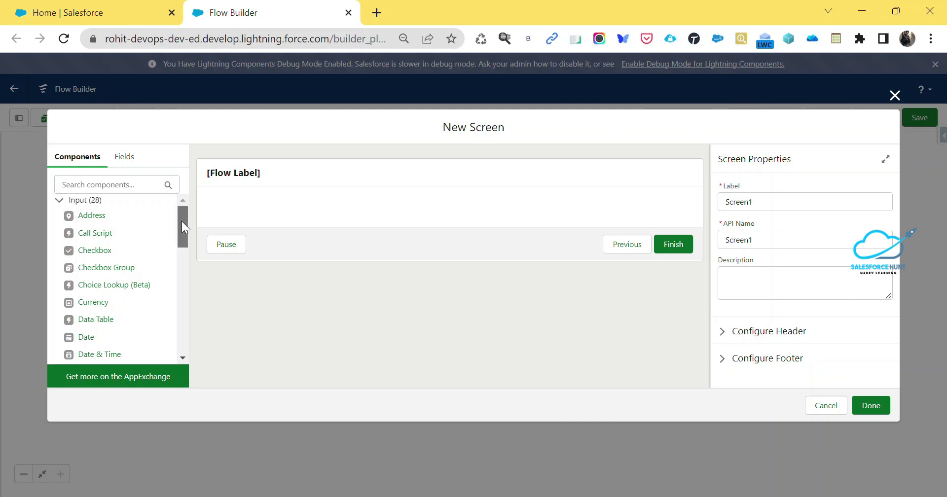
drag(182, 221, 187, 354)
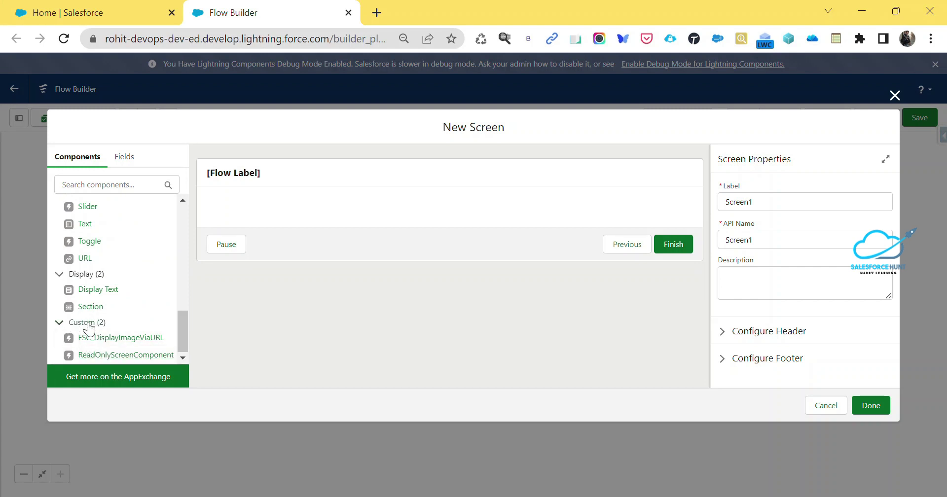
drag(98, 357, 239, 209)
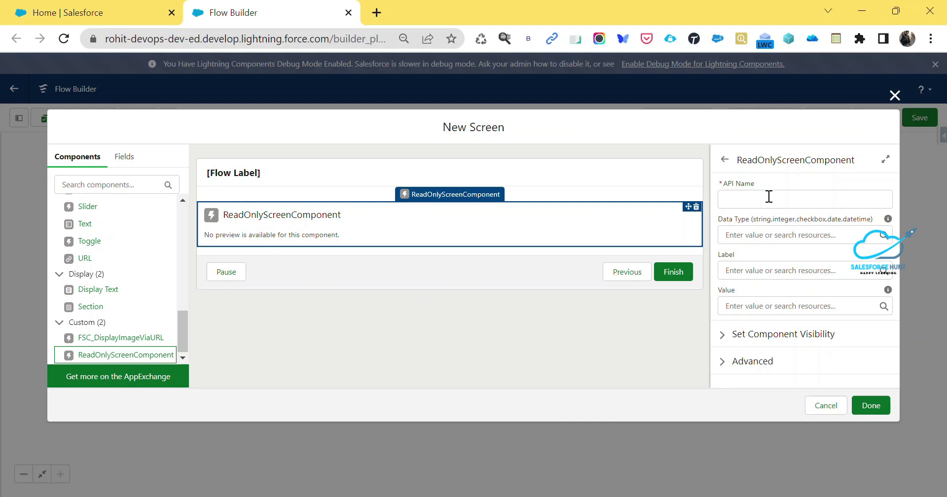
Step: Set the read-only component's API name to AccountName
click(765, 195)
click(744, 233)
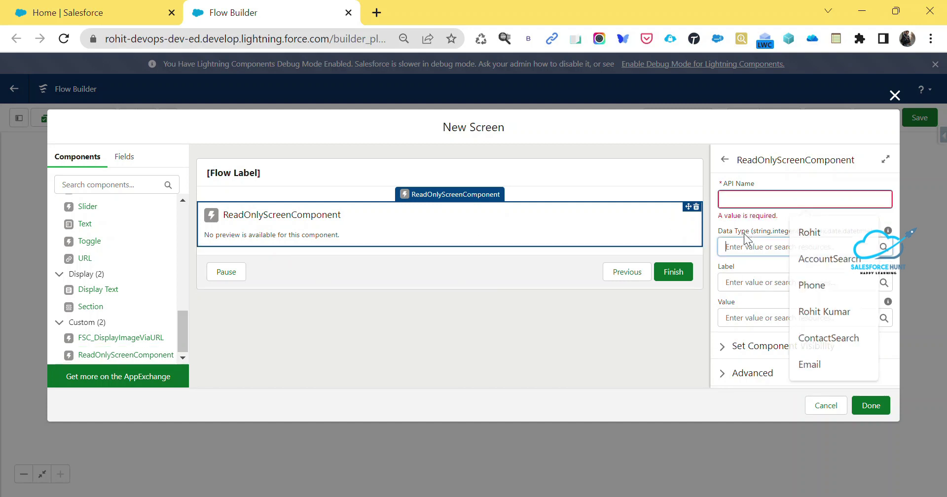
click(745, 196)
text(A)
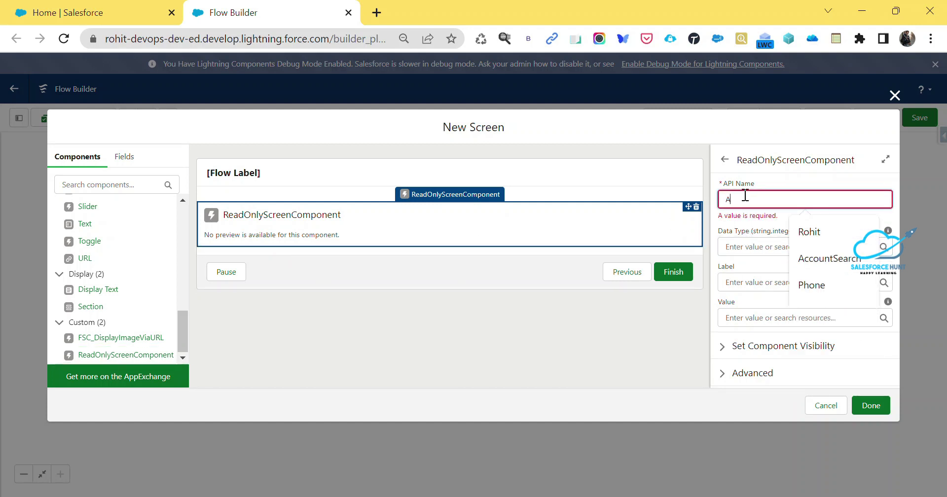
text(ccount Name)
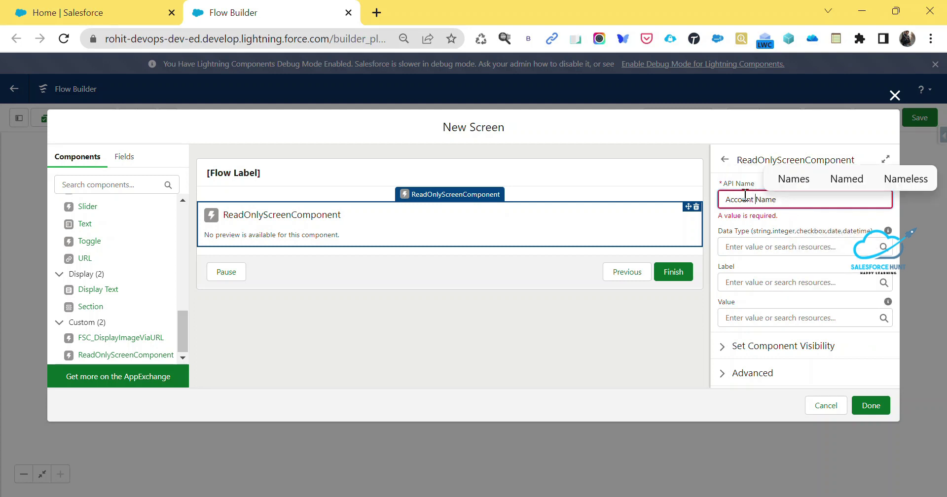
key(BackSpace)
key(Tab)
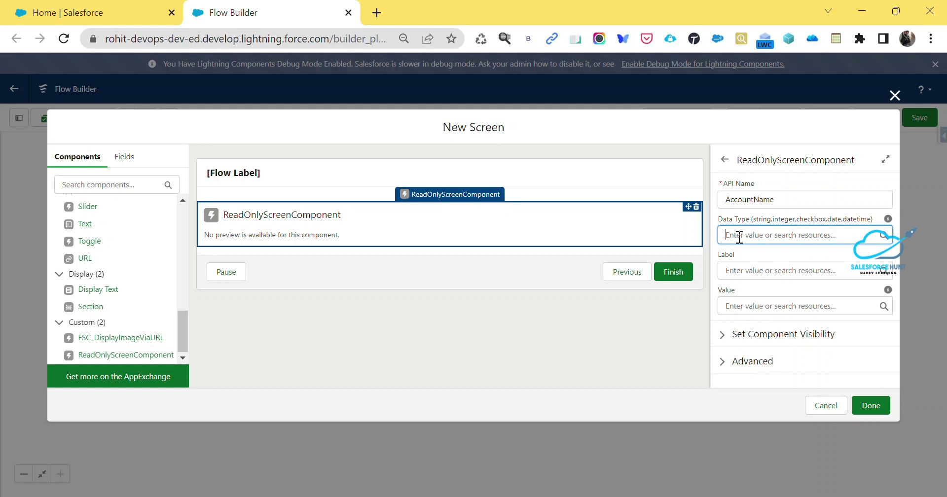
Step: Set the component's data type to string and its label to "Account Name"
text(string)
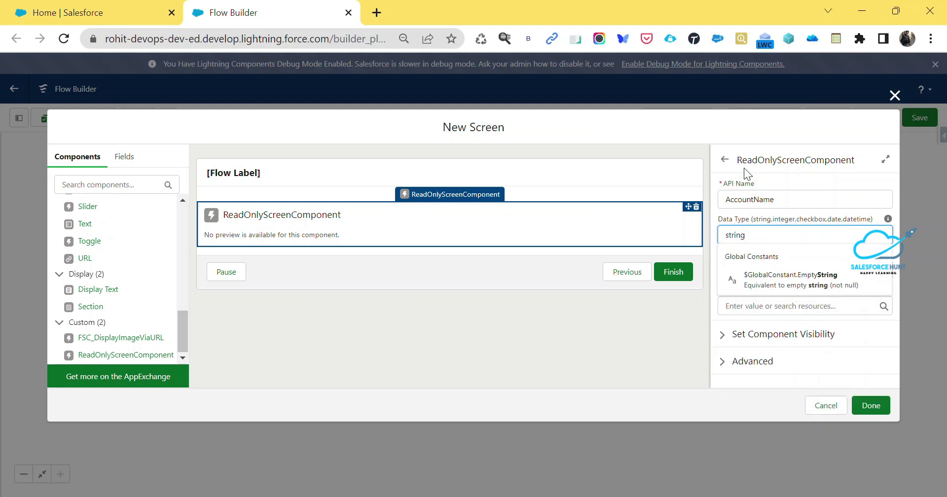
click(746, 151)
click(741, 271)
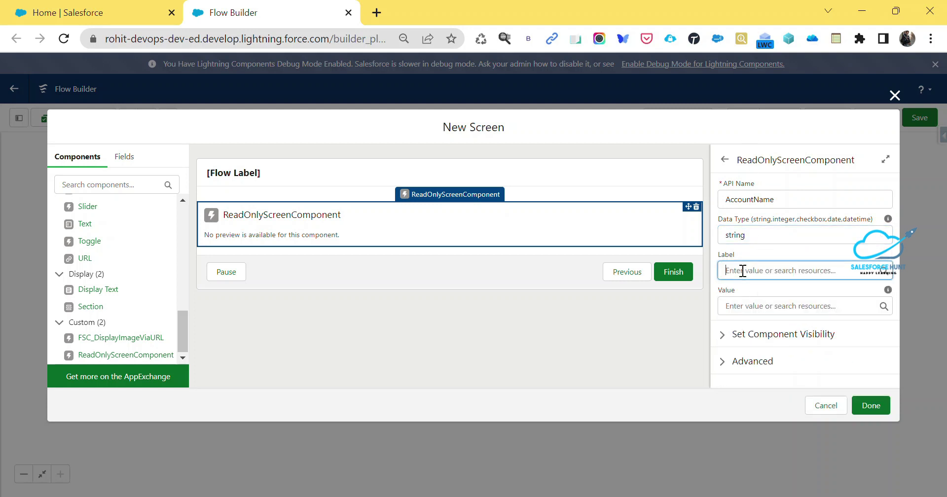
text(Account name)
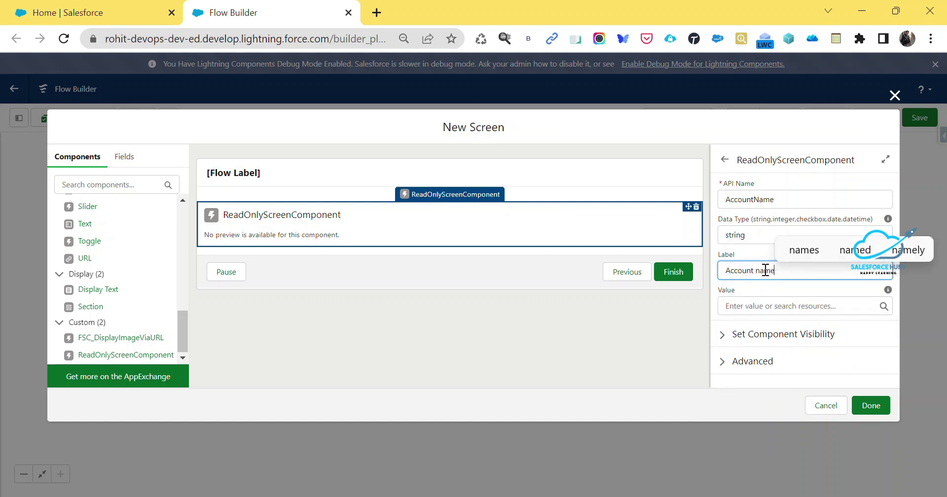
double_click(766, 270)
text(Name)
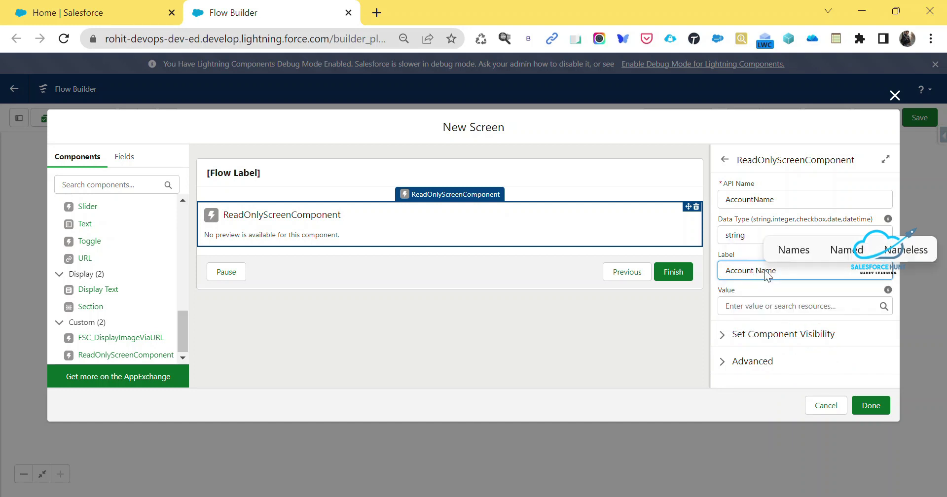
Step: Bind the component's value to the Name field of the Account from Account_Data and finish the new screen
click(734, 306)
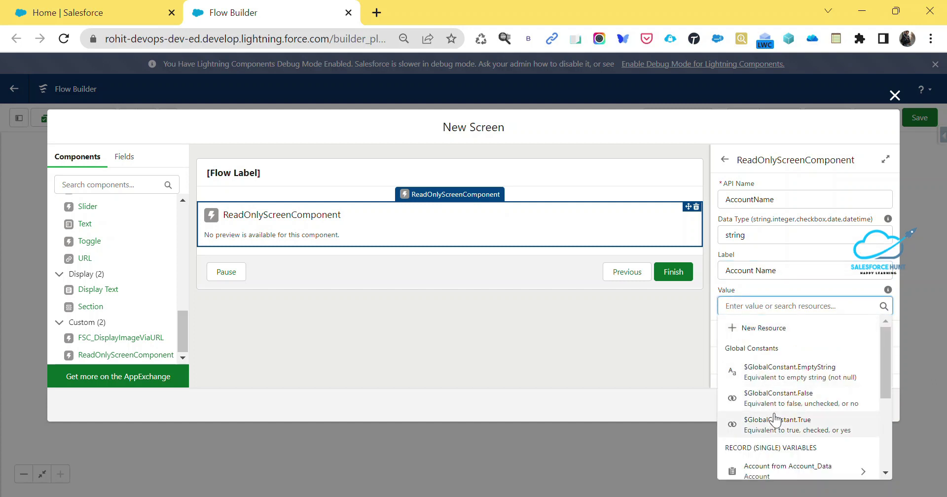
scroll(774, 429, down, 3)
scroll(777, 395, up, 2)
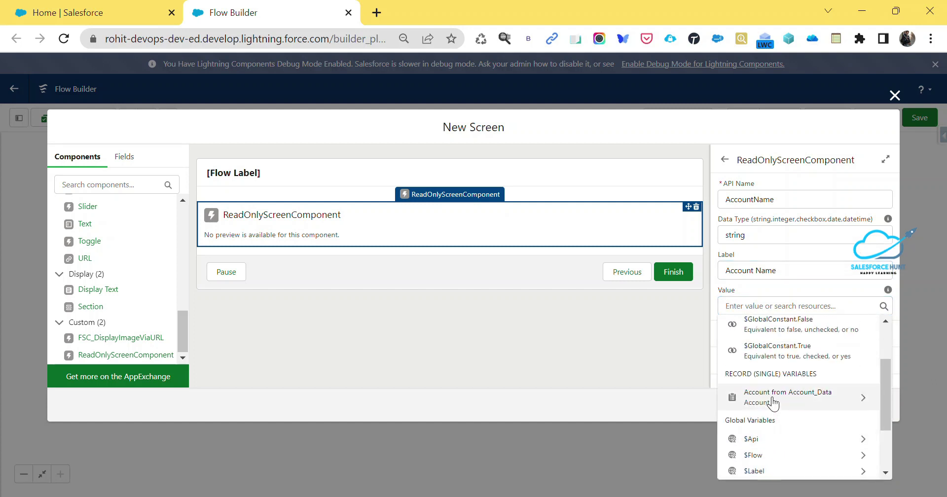
click(774, 402)
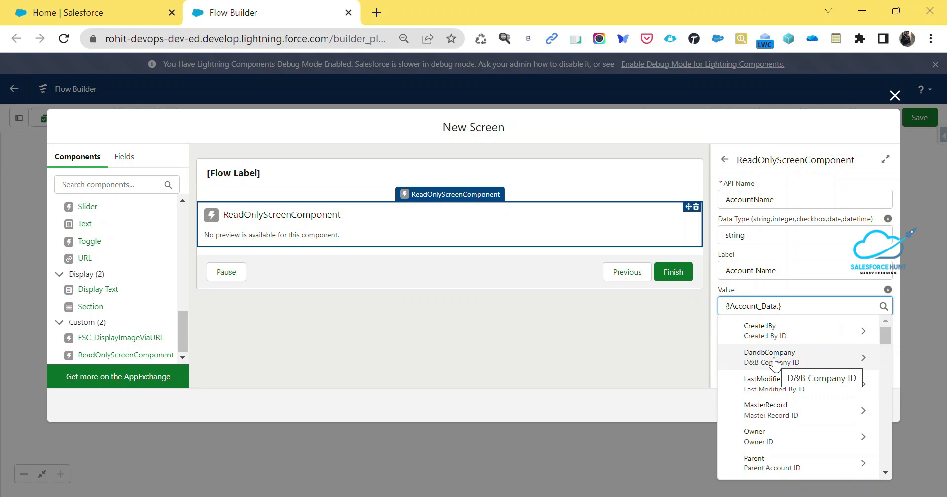
text(Name)
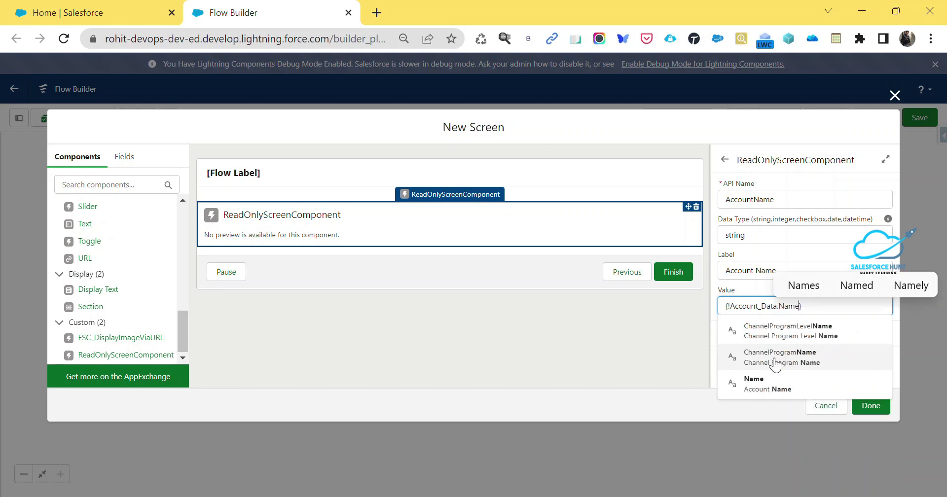
click(770, 385)
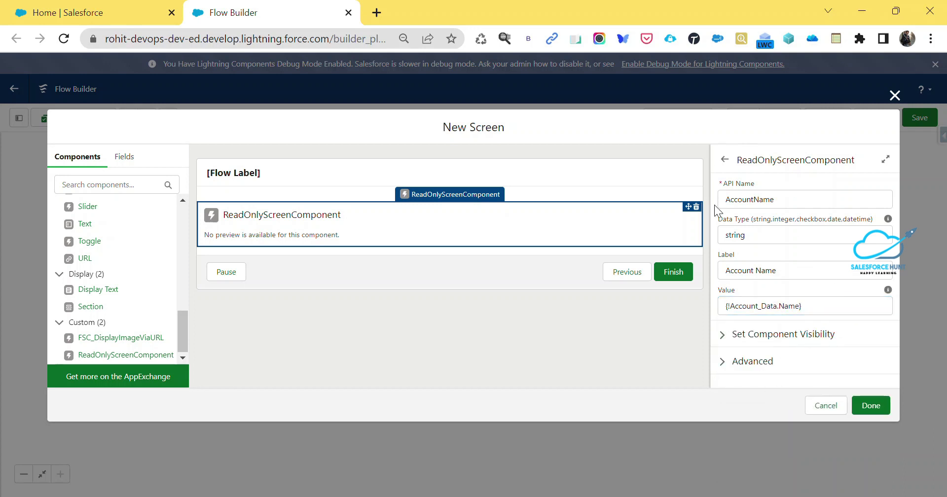
click(869, 405)
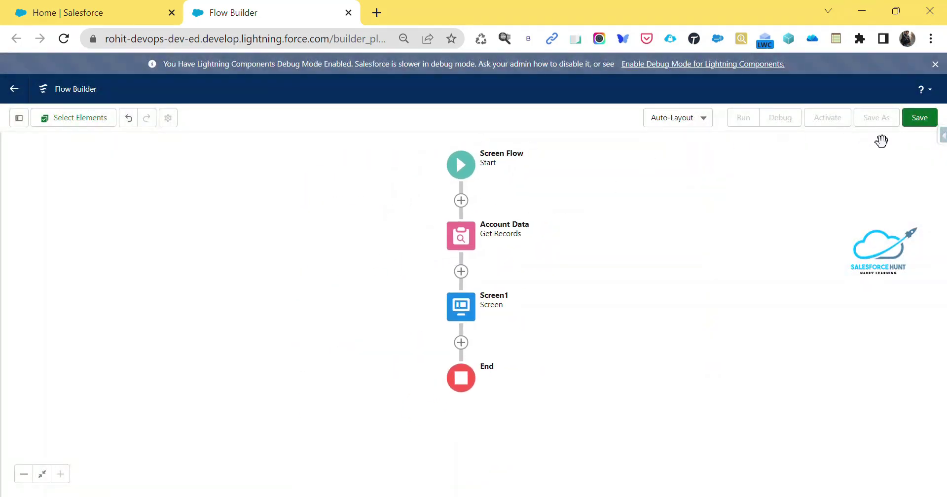
Step: Save the flow with the label "Account Name Ready Only" and the API name Account_Name_Ready_Only
click(917, 124)
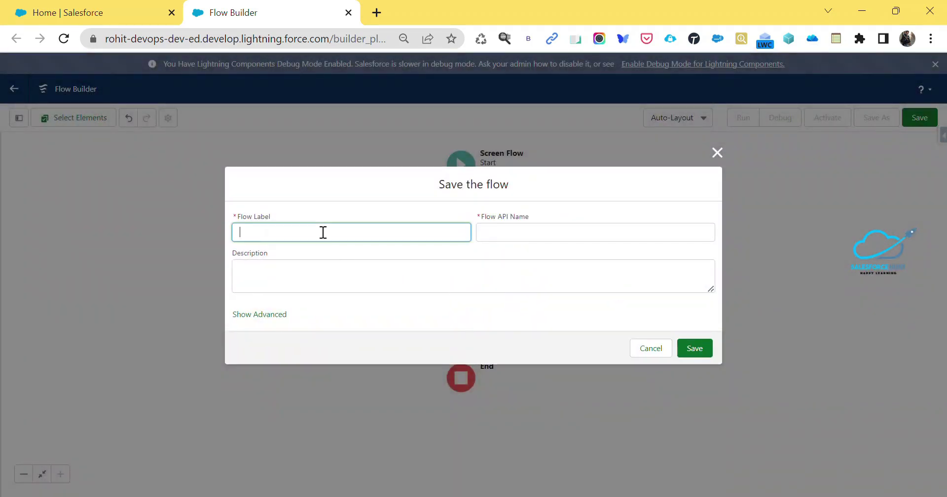
text(Account Name Read)
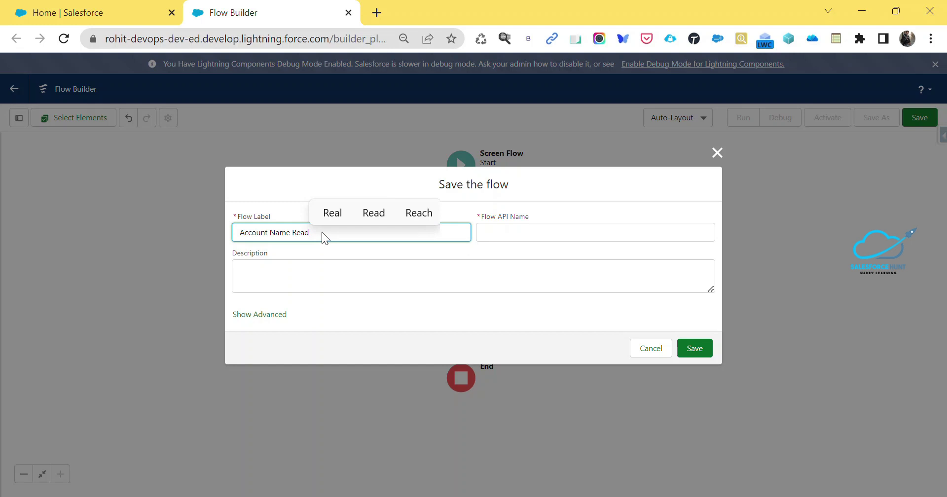
text(y Only)
key(Tab)
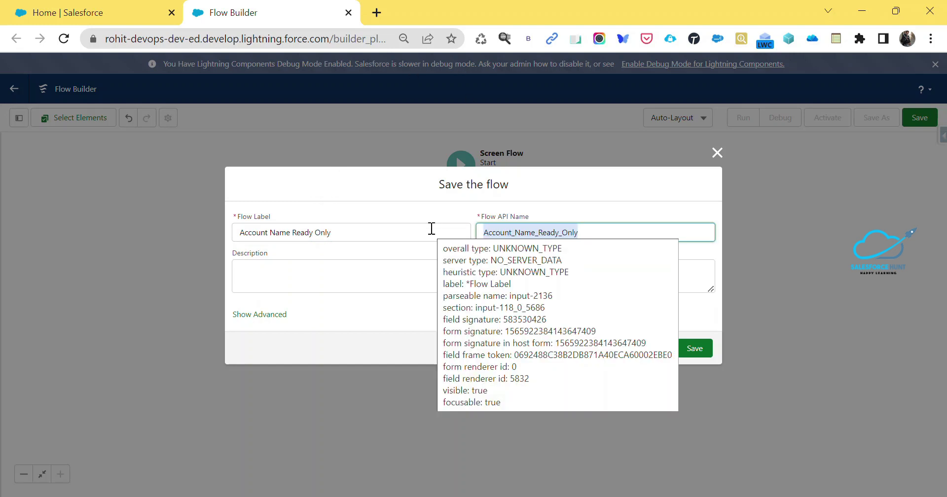
click(695, 351)
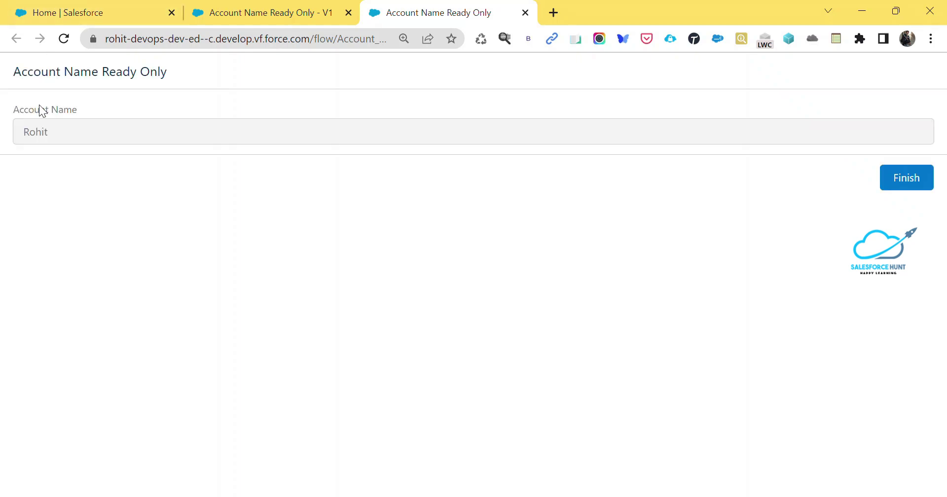
Step: Examine the read-only Account Name field on the running flow's screen and return to the flow canvas
drag(8, 108, 20, 136)
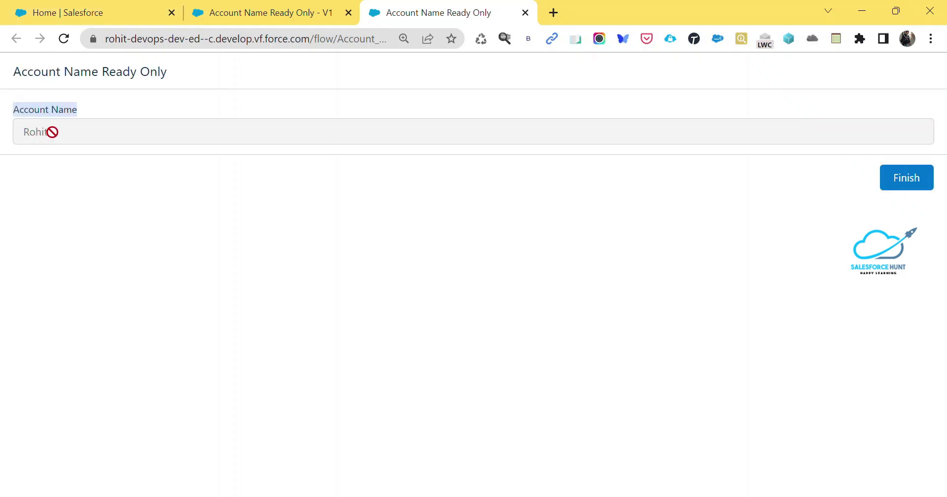
click(180, 115)
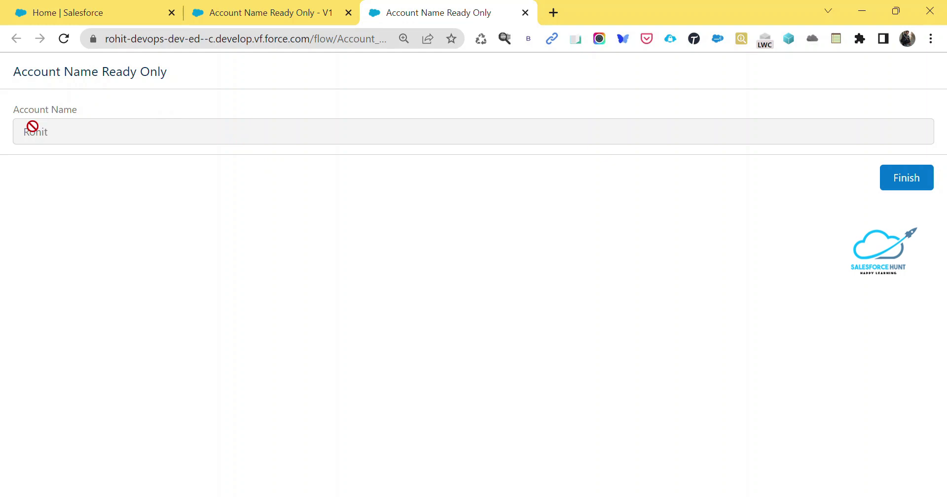
drag(20, 110, 143, 123)
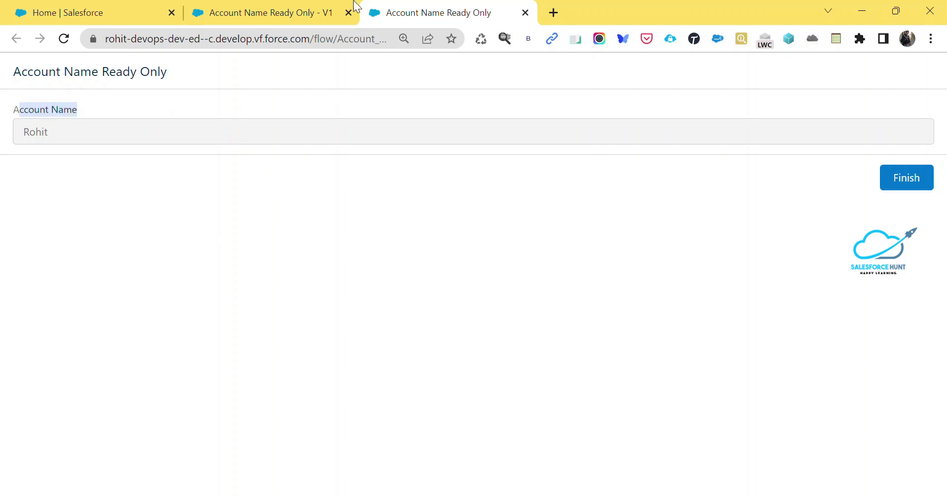
click(355, 5)
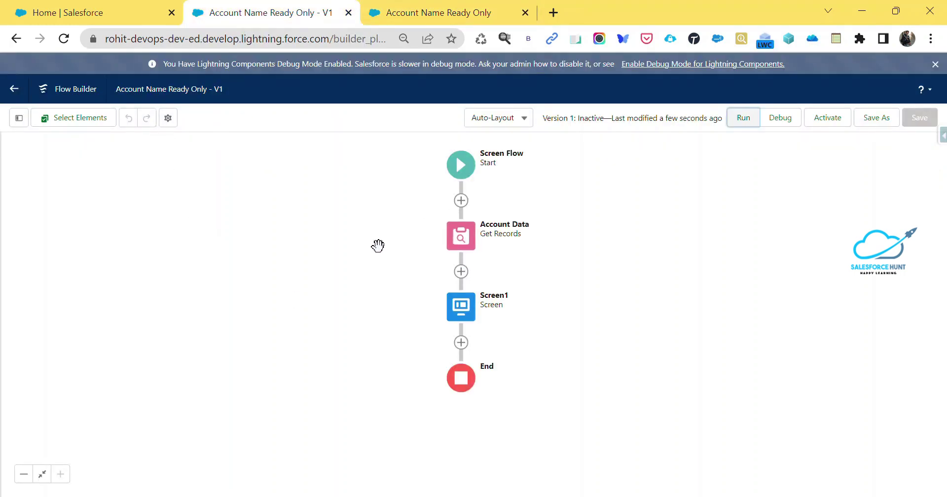